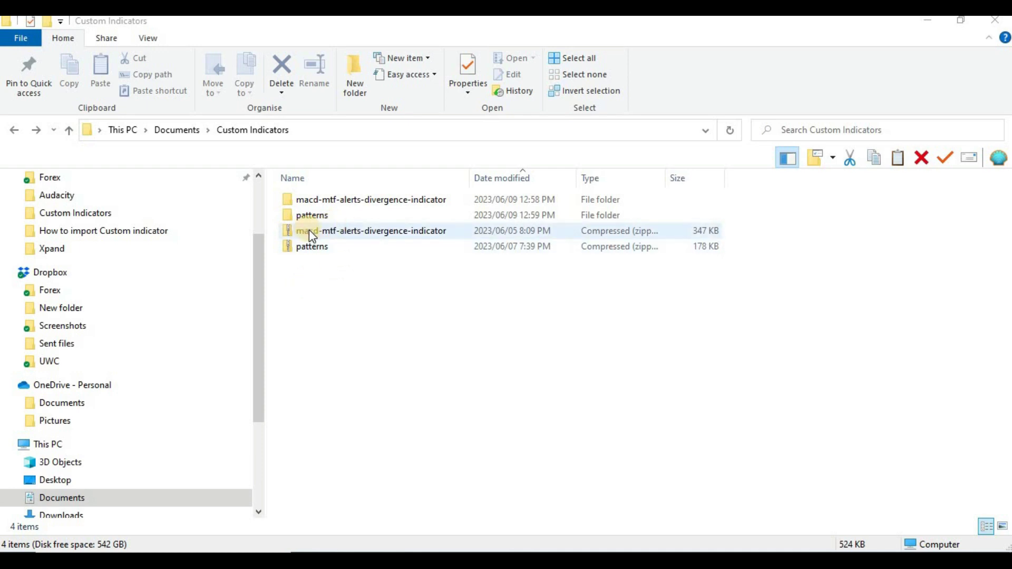
pyautogui.doubleClick(300, 248)
pyautogui.click(370, 230)
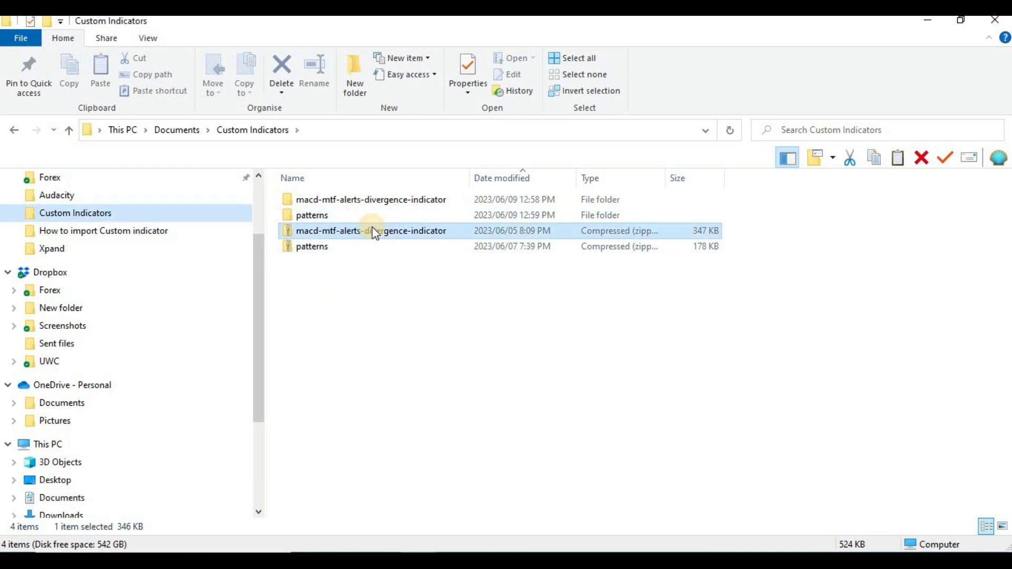
pyautogui.rightClick(374, 234)
pyautogui.click(423, 211)
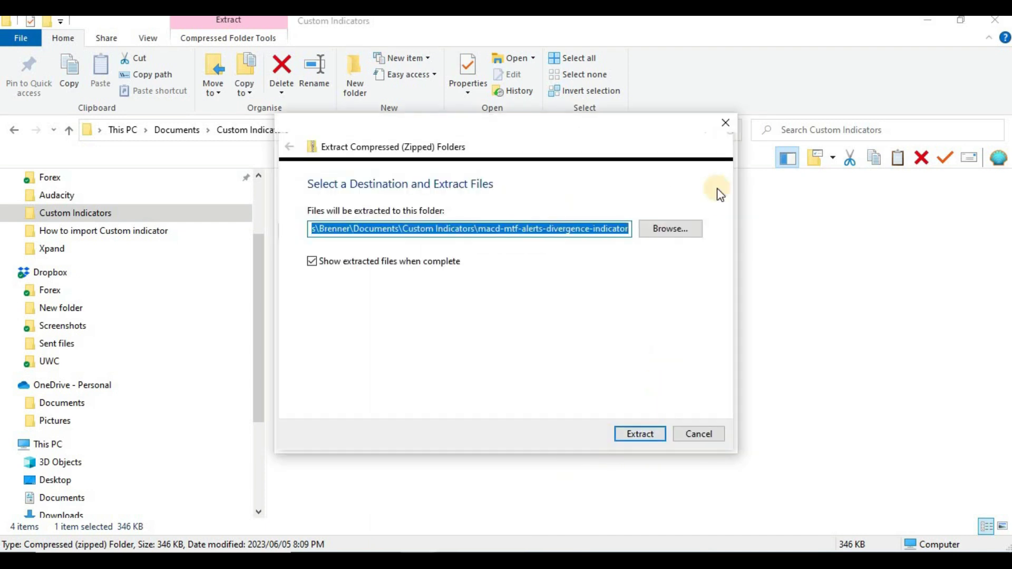
pyautogui.click(725, 127)
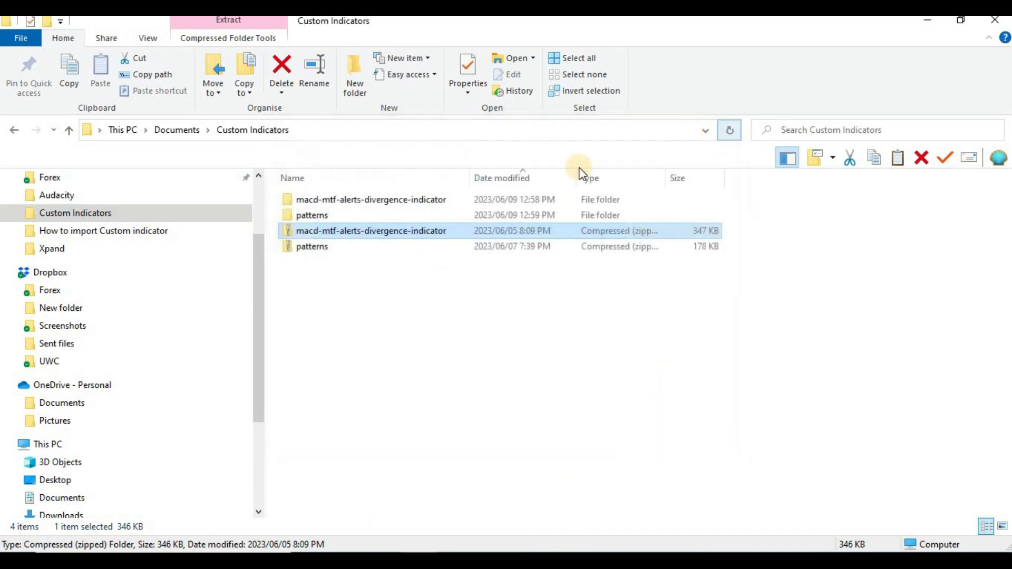
# Step: Open the macd-mtf-alerts-divergence-indicator folder and cut its 178 KB EX4 indicator file
pyautogui.doubleClick(320, 201)
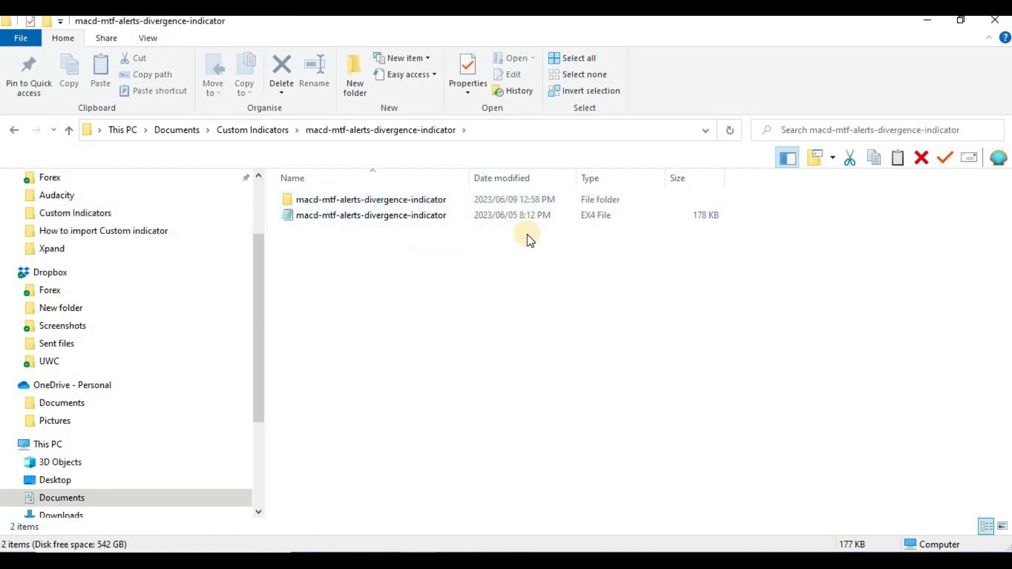
pyautogui.click(593, 222)
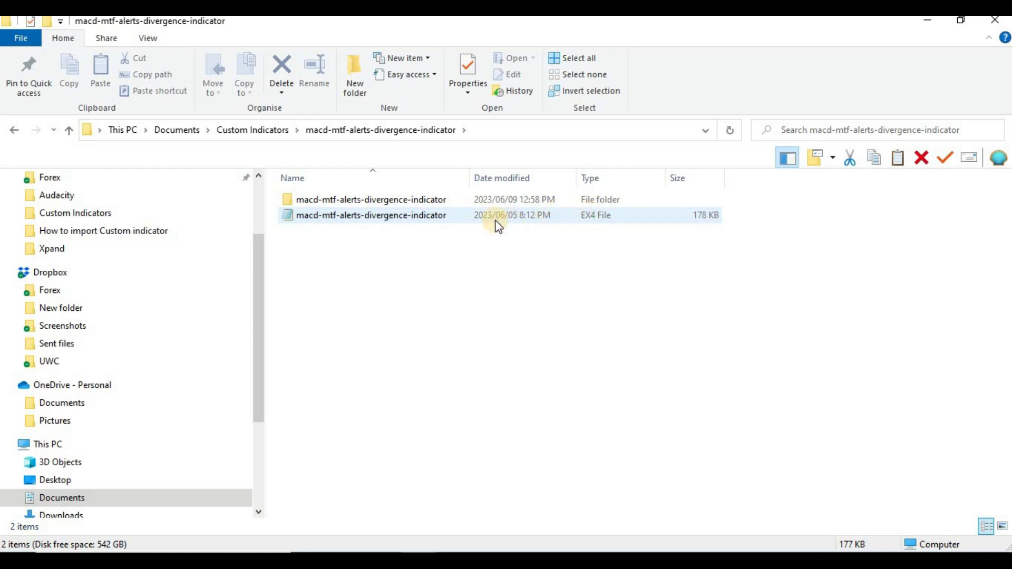
pyautogui.click(404, 213)
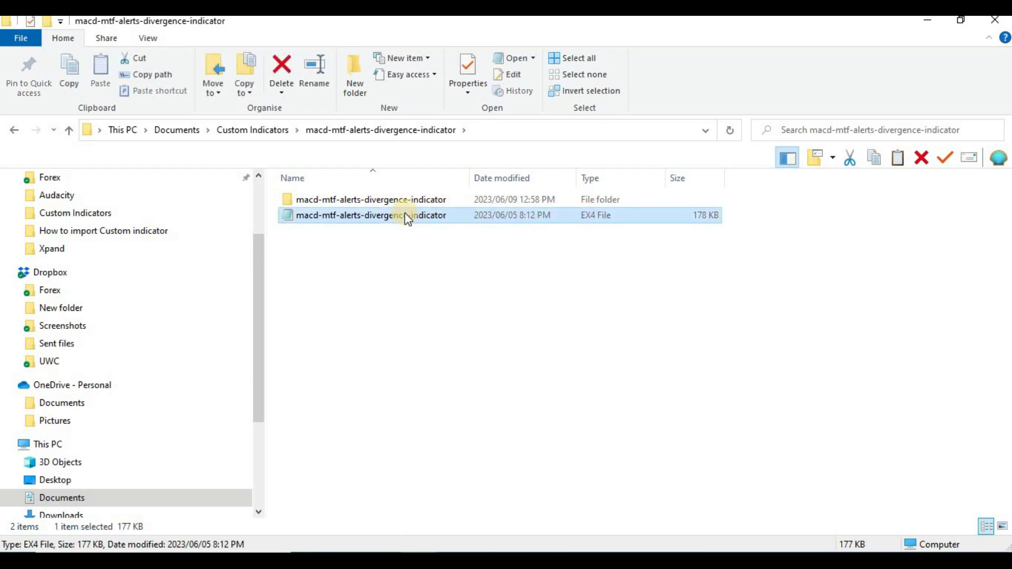
pyautogui.rightClick(405, 214)
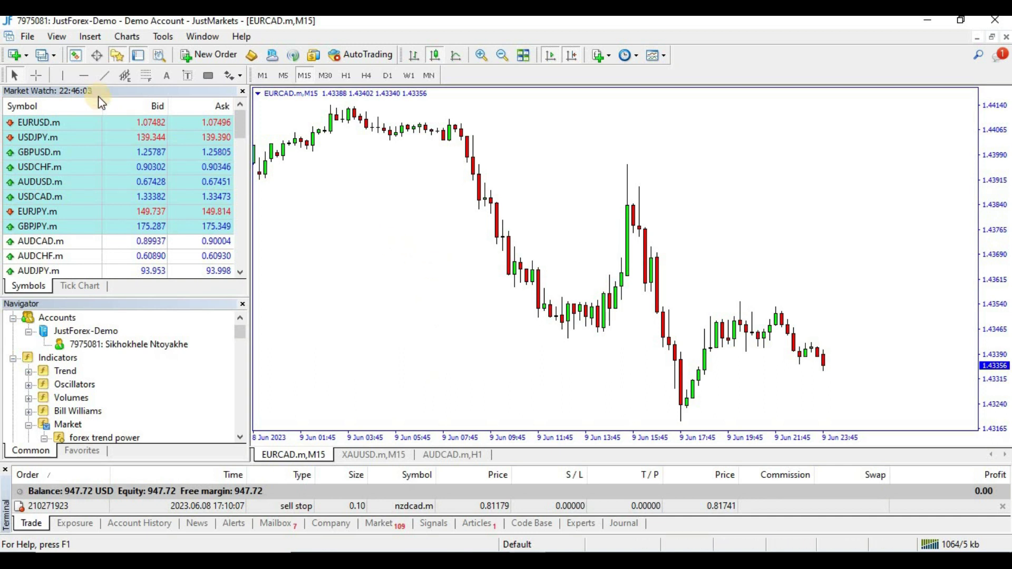
# Step: Open MetaTrader 4's data folder at MQL4 > Indicators (49 items) in a maximized window
pyautogui.click(26, 37)
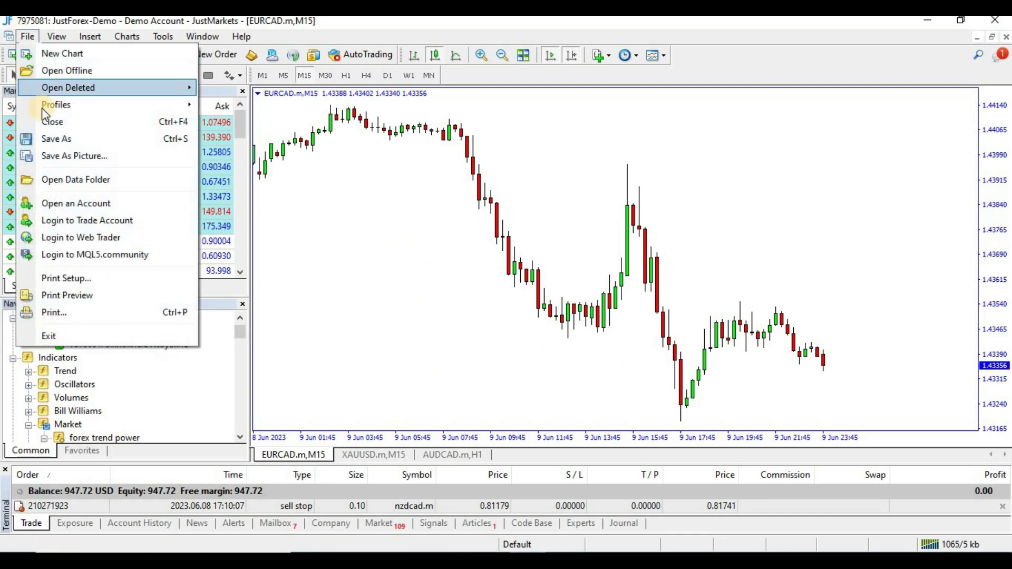
pyautogui.click(71, 181)
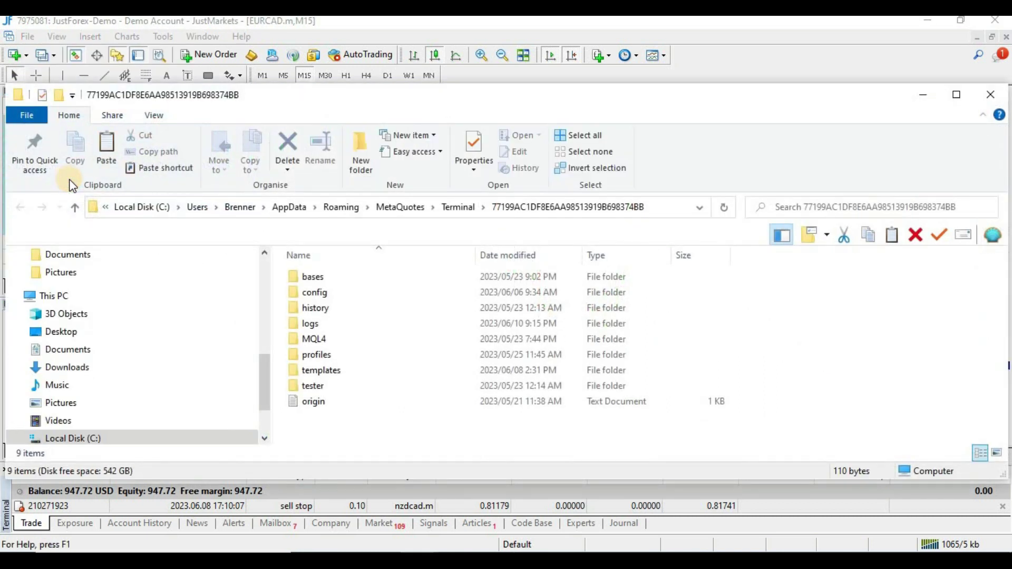
pyautogui.doubleClick(327, 338)
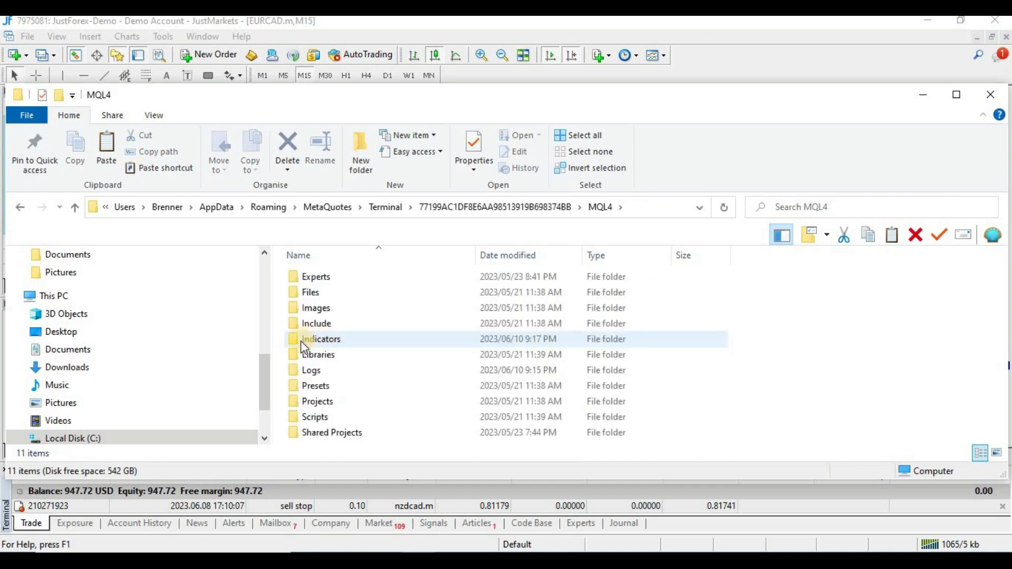
pyautogui.doubleClick(337, 338)
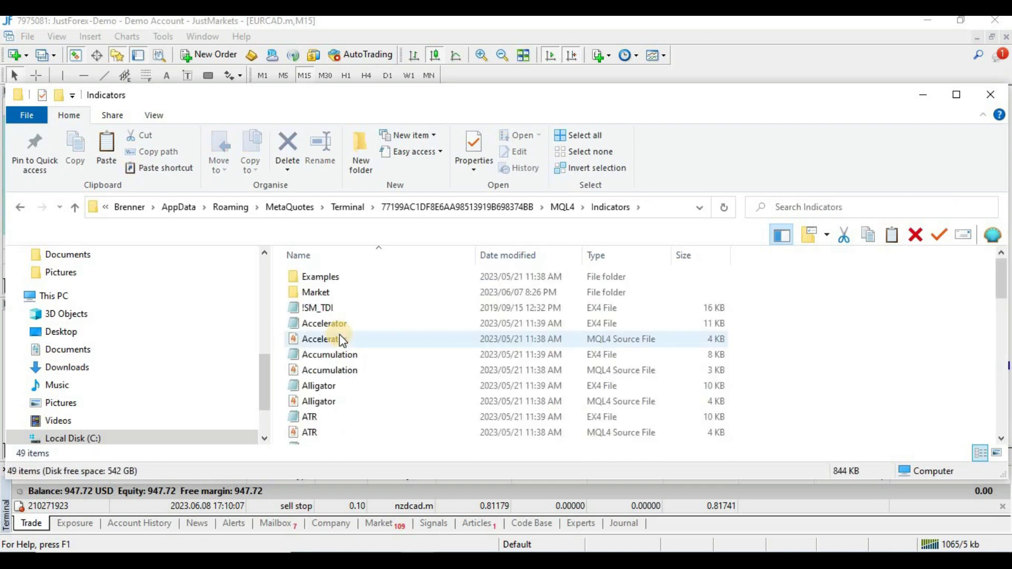
pyautogui.click(956, 95)
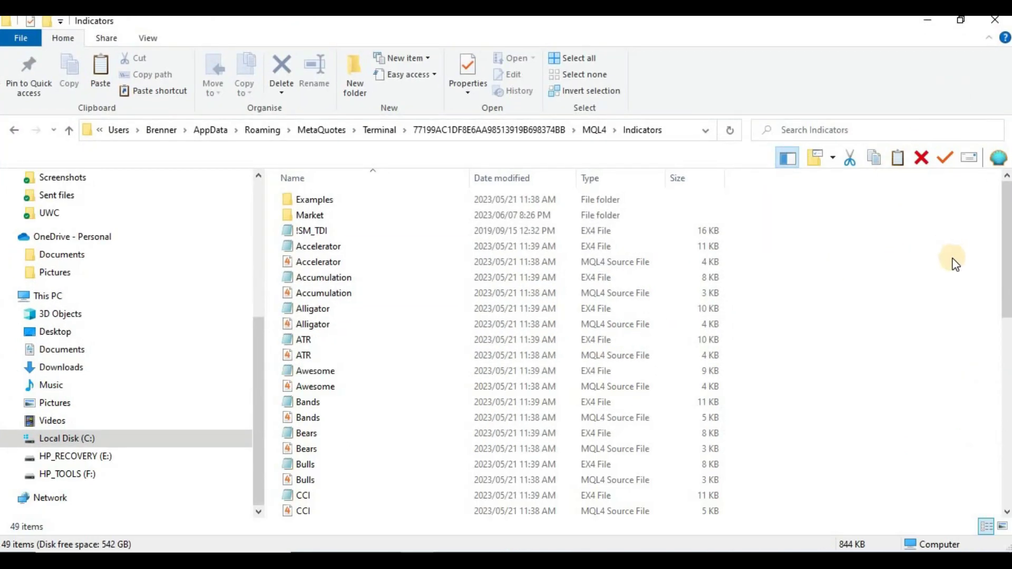
# Step: Paste the EX4 indicator into MQL4 Indicators, now 50 items, and close the folder
pyautogui.rightClick(835, 280)
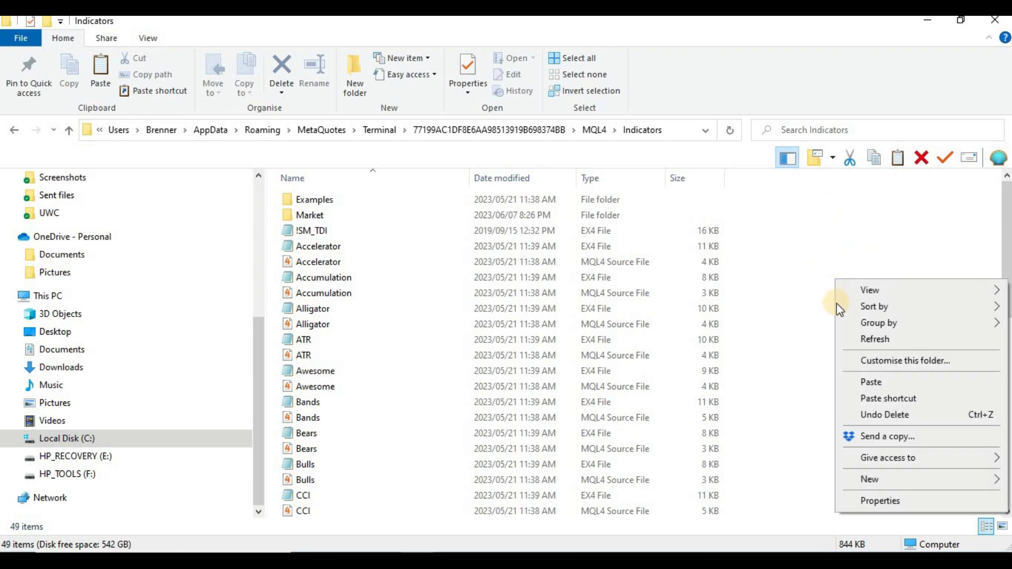
pyautogui.click(872, 382)
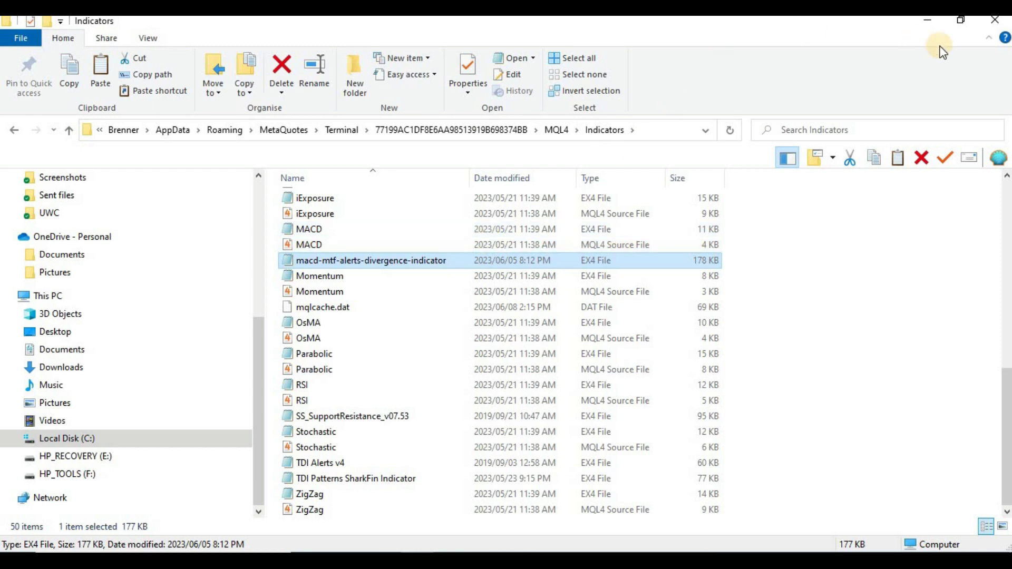
pyautogui.click(1001, 21)
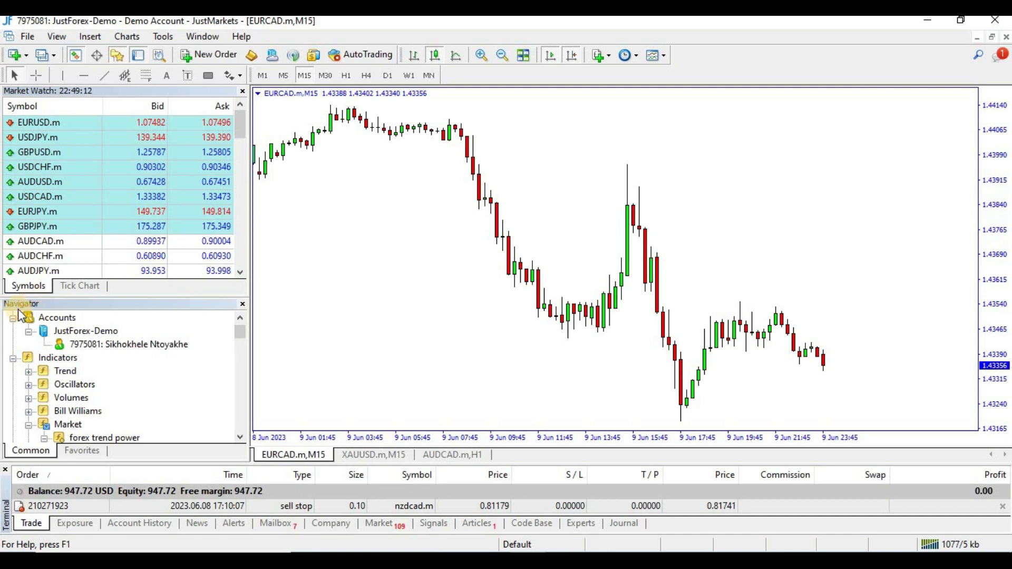
# Step: Show the Navigator and refresh it so macd-mtf-alerts-divergence-indicator is listed among indicators
pyautogui.click(210, 364)
pyautogui.moveTo(242, 333); pyautogui.dragTo(239, 334)
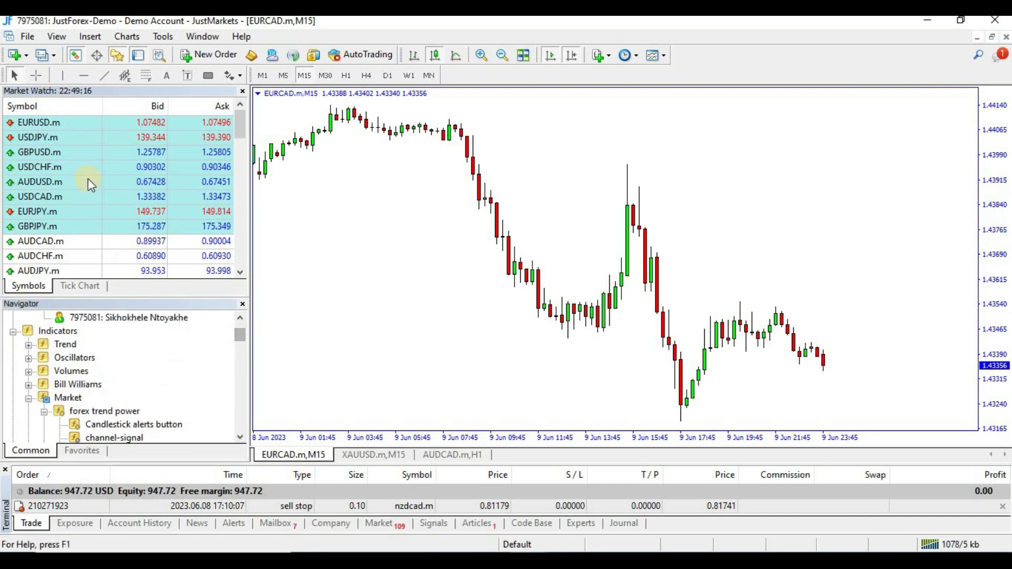
pyautogui.click(56, 35)
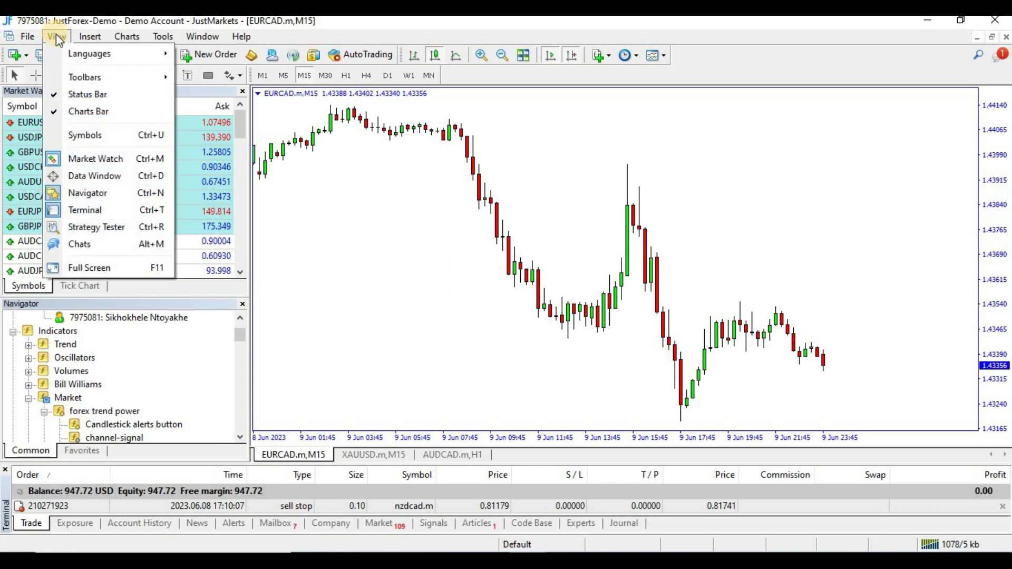
pyautogui.click(97, 195)
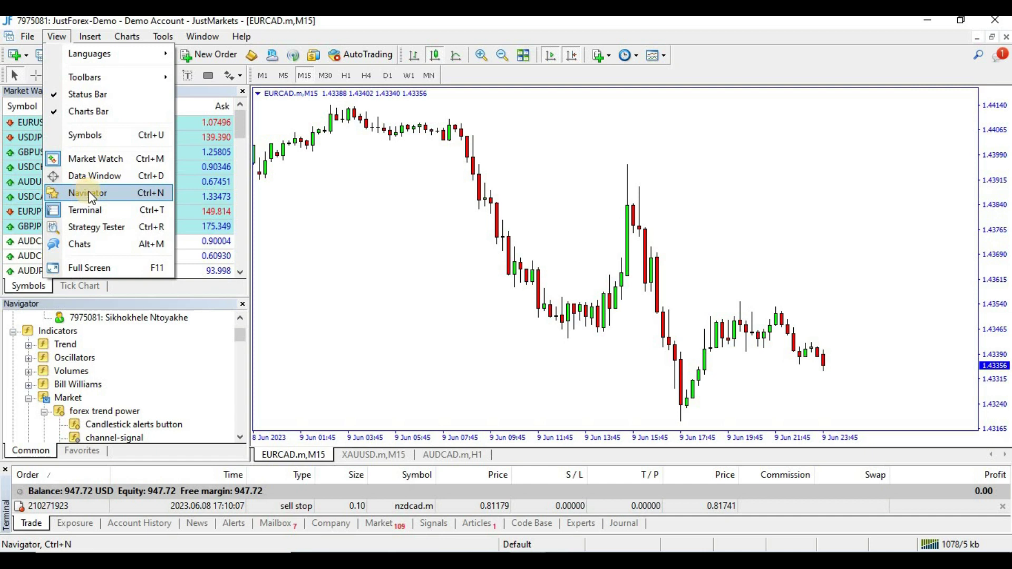
pyautogui.click(178, 359)
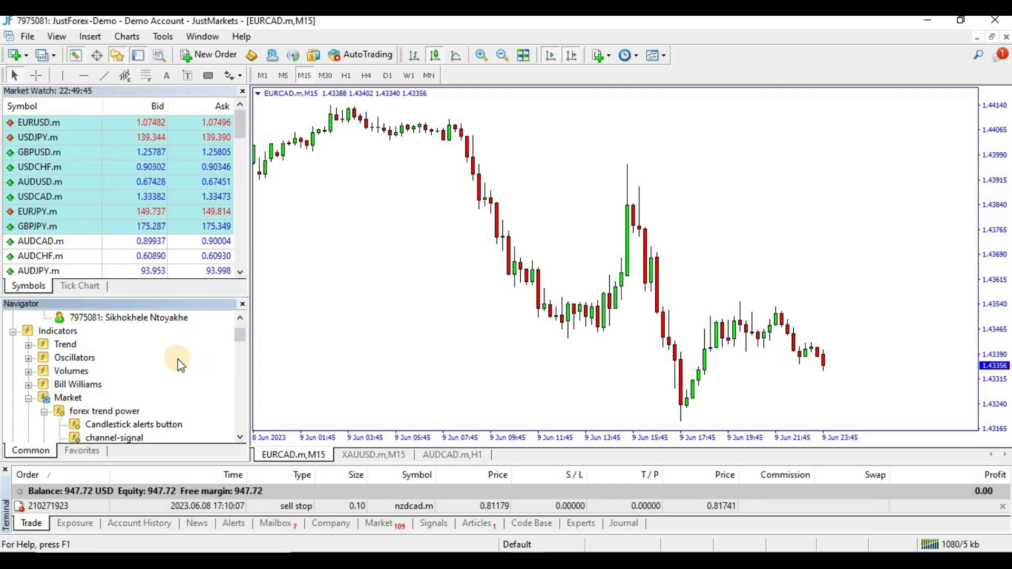
pyautogui.rightClick(6, 386)
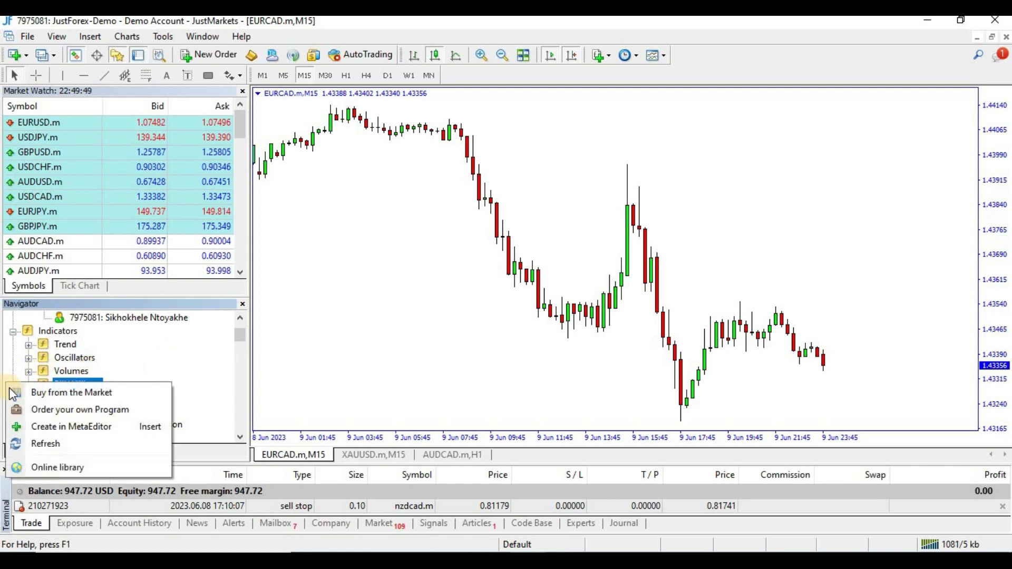
pyautogui.click(49, 442)
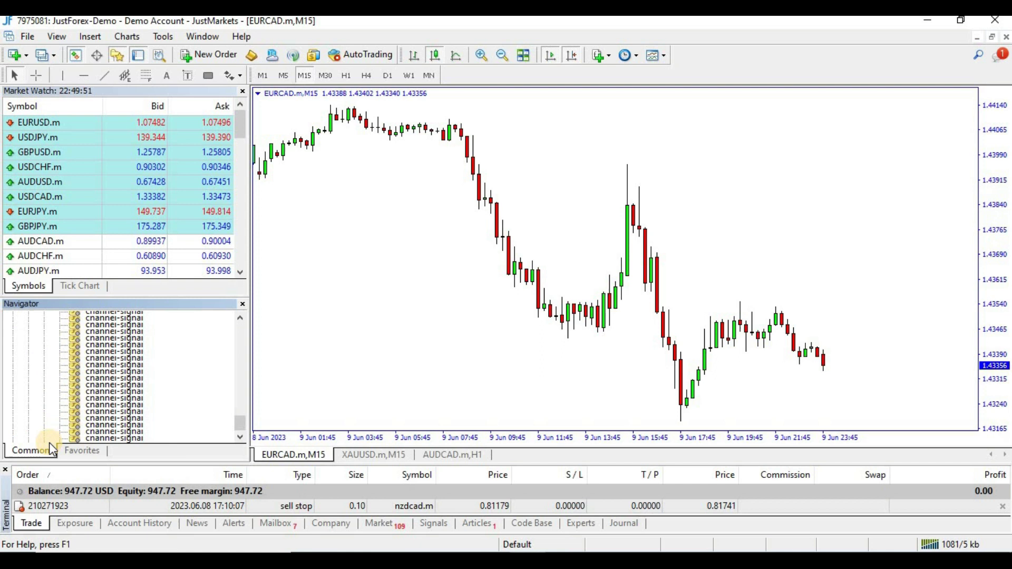
pyautogui.moveTo(242, 345); pyautogui.dragTo(235, 406)
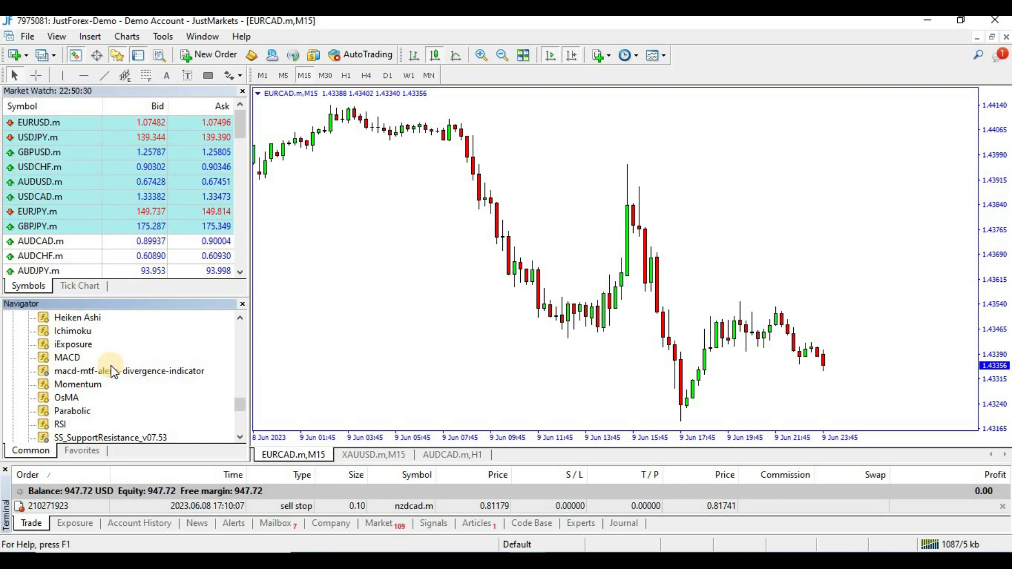
# Step: Attach macd-mtf-alerts-divergence-indicator to the EURCAD M15 chart, allowing DLL imports and Signals modification
pyautogui.moveTo(111, 365); pyautogui.dragTo(381, 312)
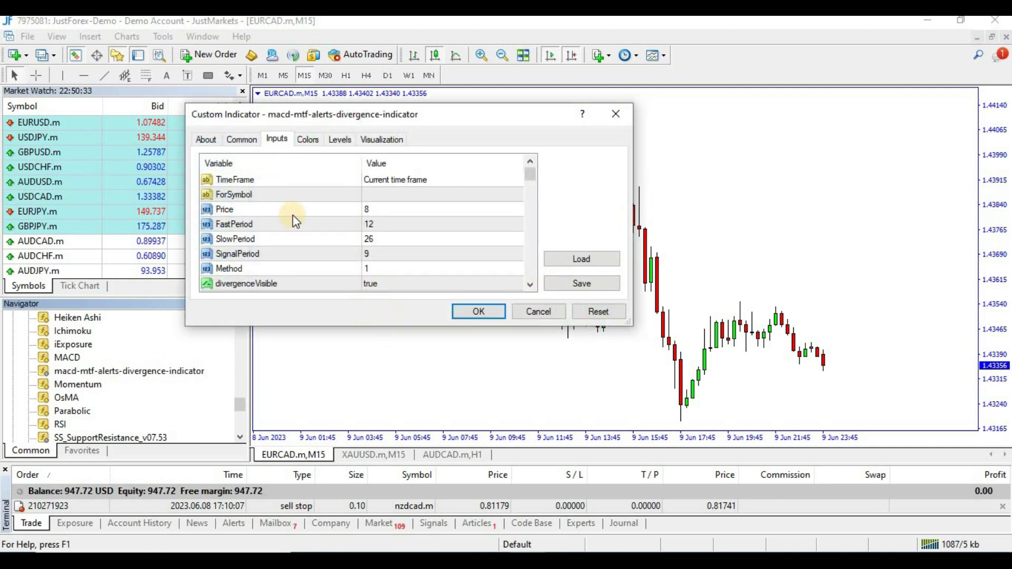
pyautogui.click(206, 140)
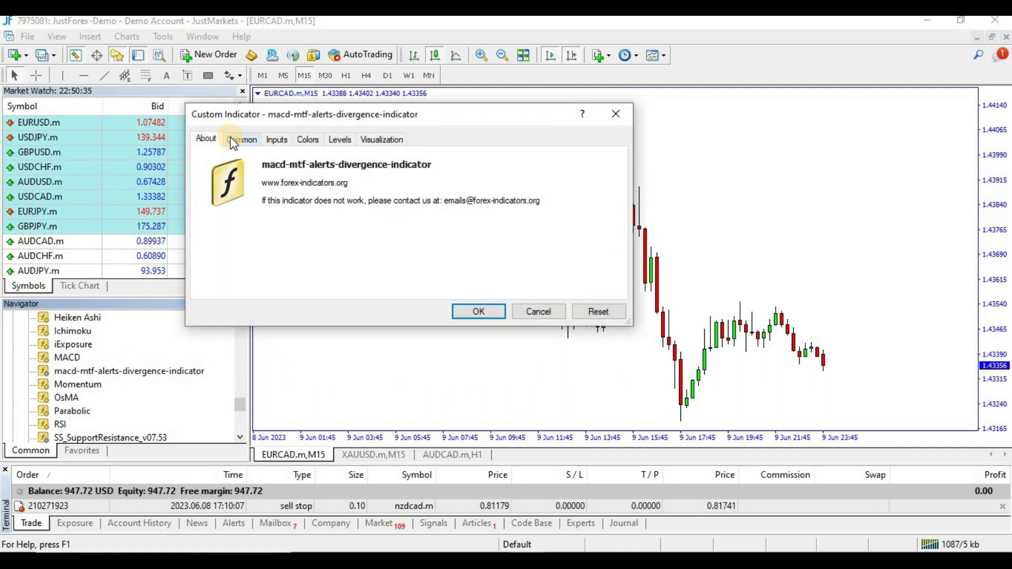
pyautogui.click(232, 140)
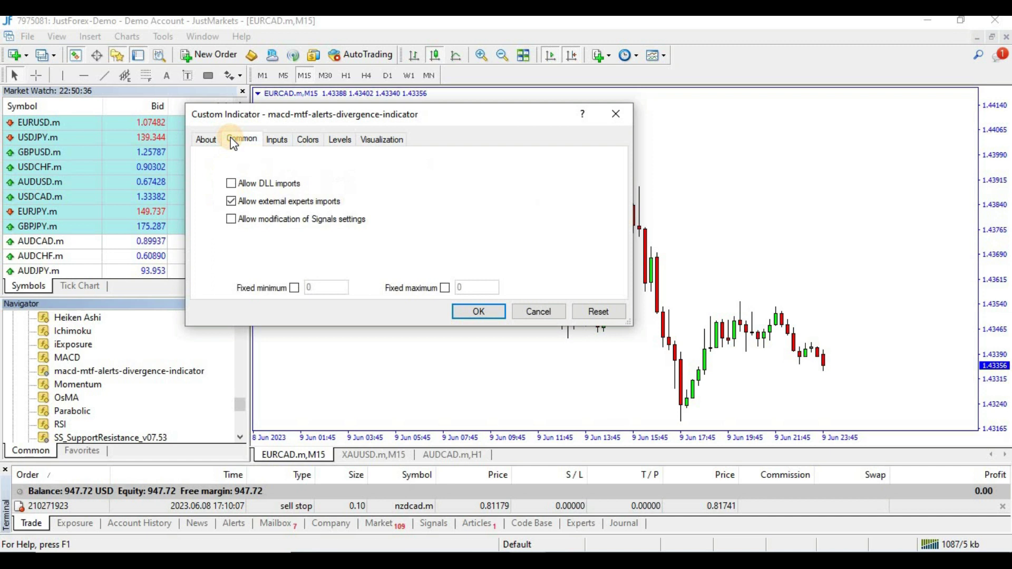
pyautogui.click(232, 184)
pyautogui.click(231, 218)
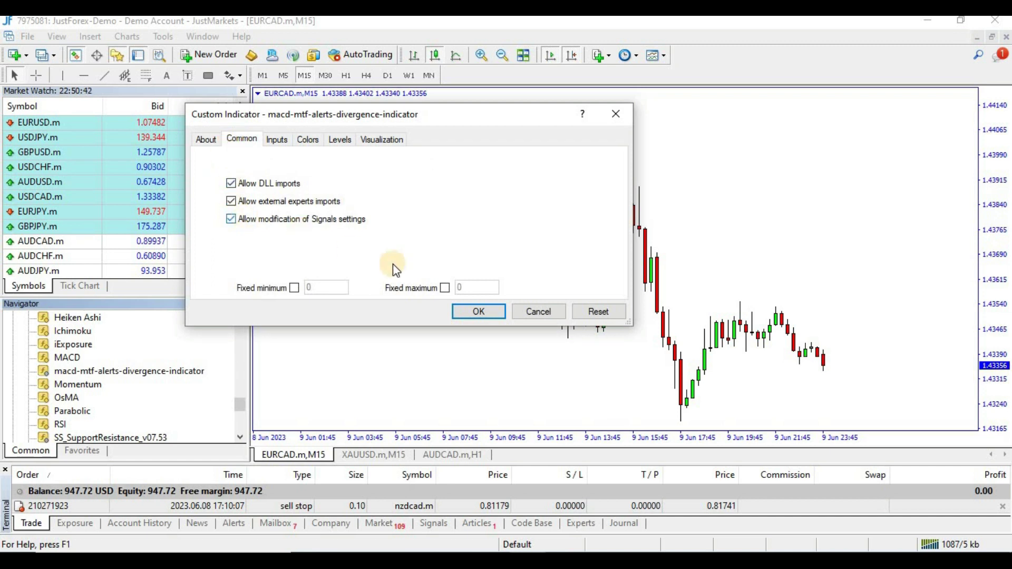
pyautogui.click(477, 311)
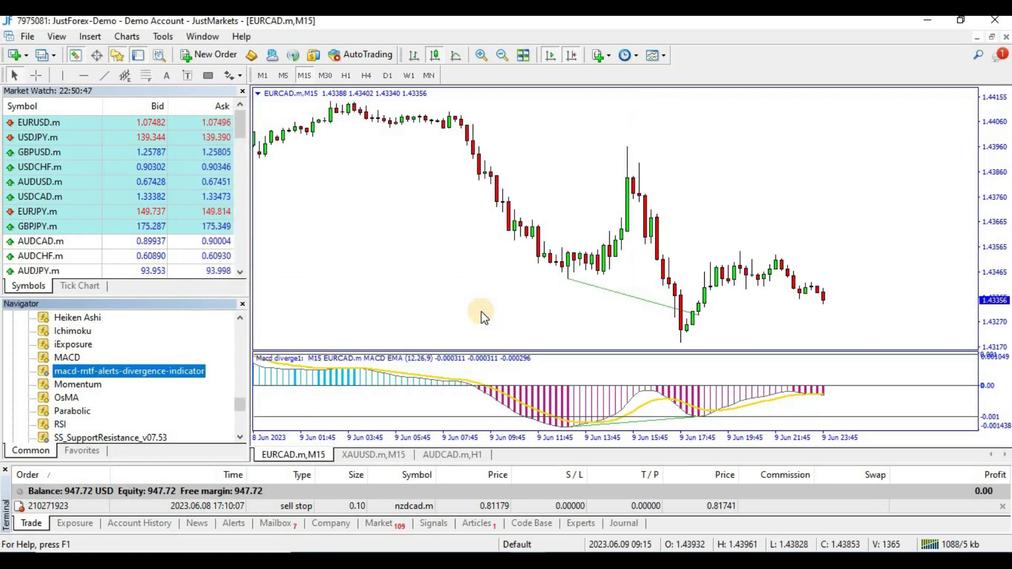
pyautogui.rightClick(473, 238)
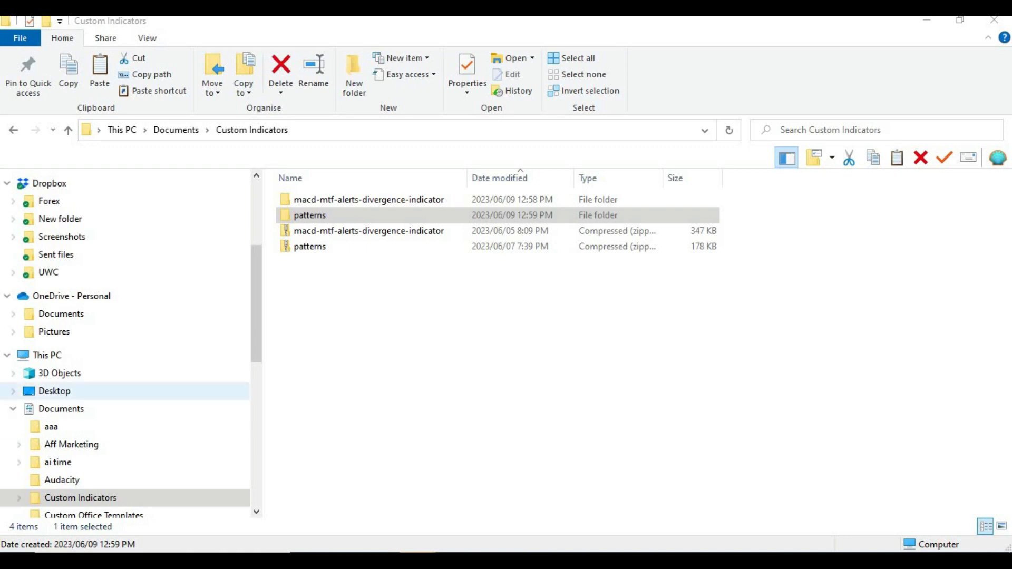
# Step: Open the patterns folder and copy its 69 KB patterns MQL5 source file
pyautogui.press('Return')
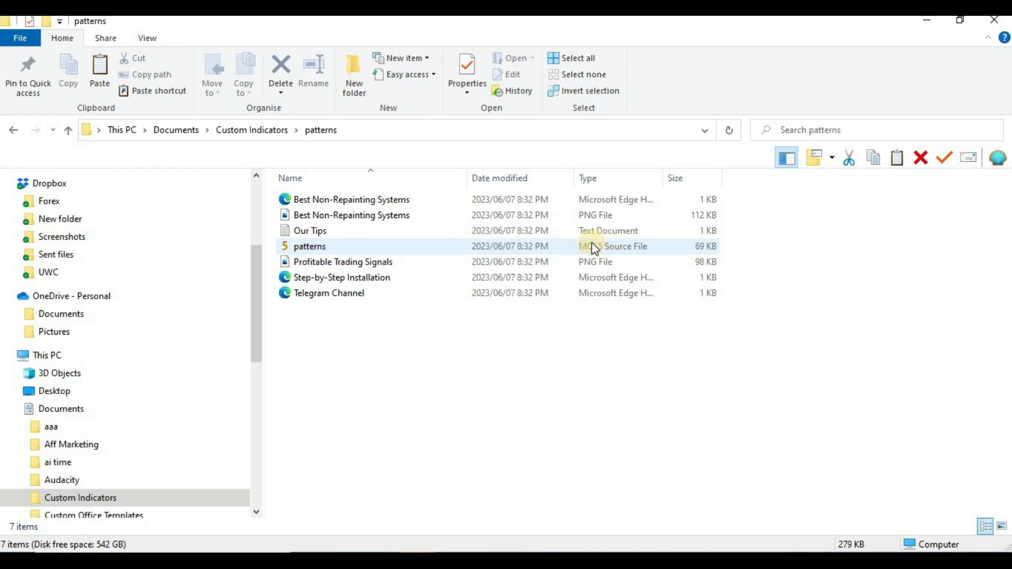
pyautogui.rightClick(384, 246)
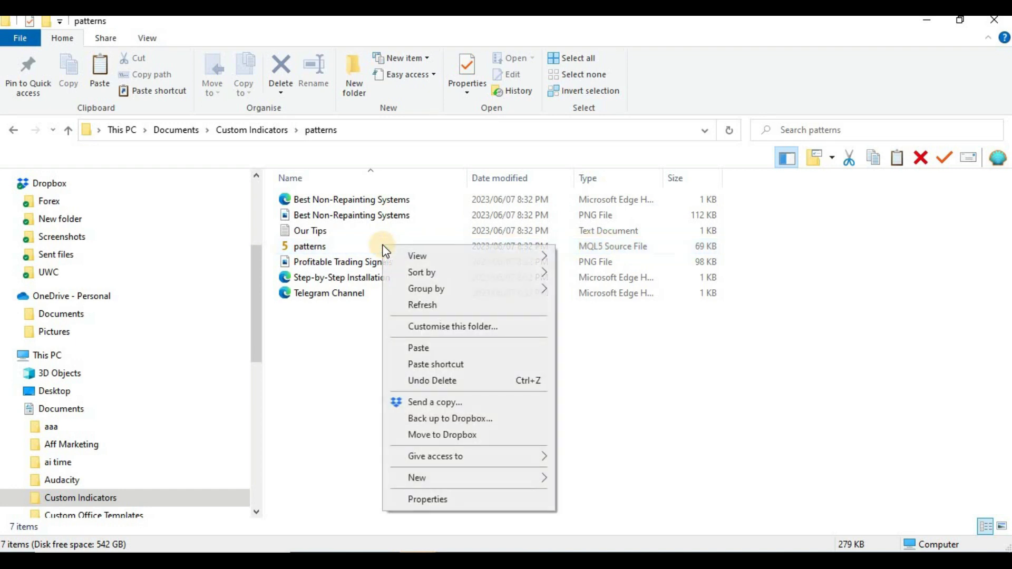
pyautogui.click(324, 245)
pyautogui.rightClick(324, 244)
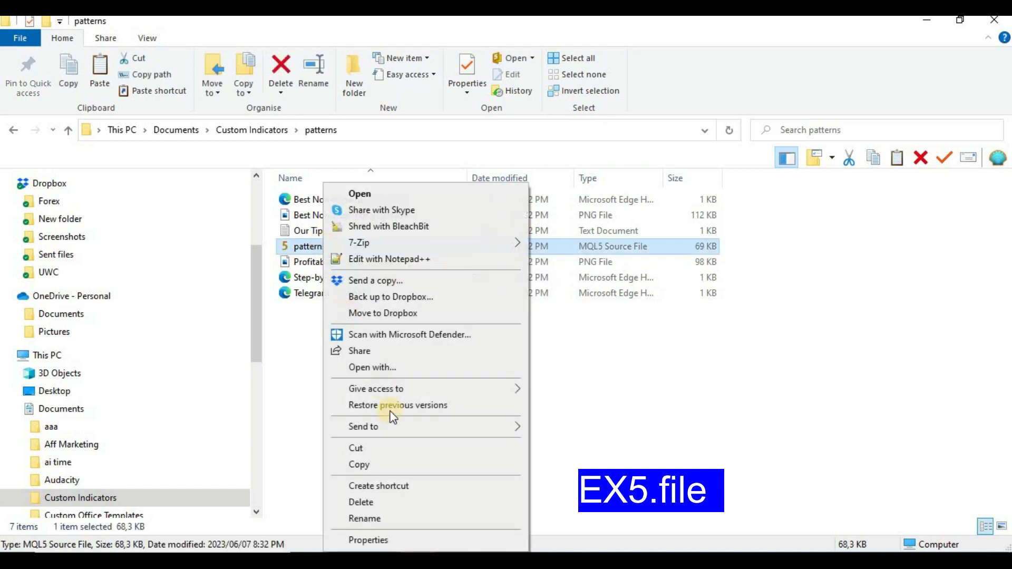
pyautogui.click(373, 464)
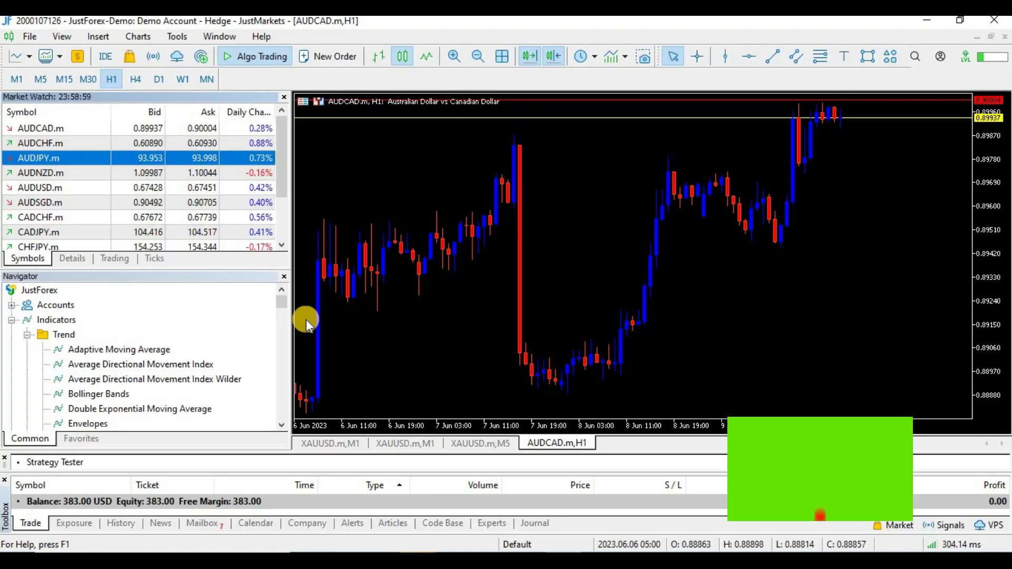
# Step: Open MetaTrader 5's data folder and navigate to MQL5 > Indicators
pyautogui.click(24, 37)
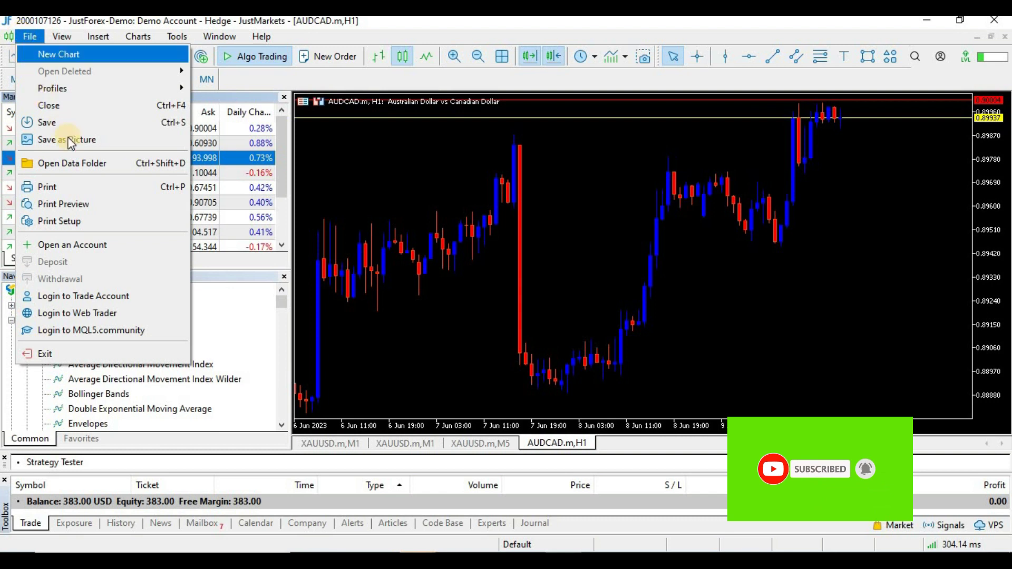
pyautogui.click(84, 164)
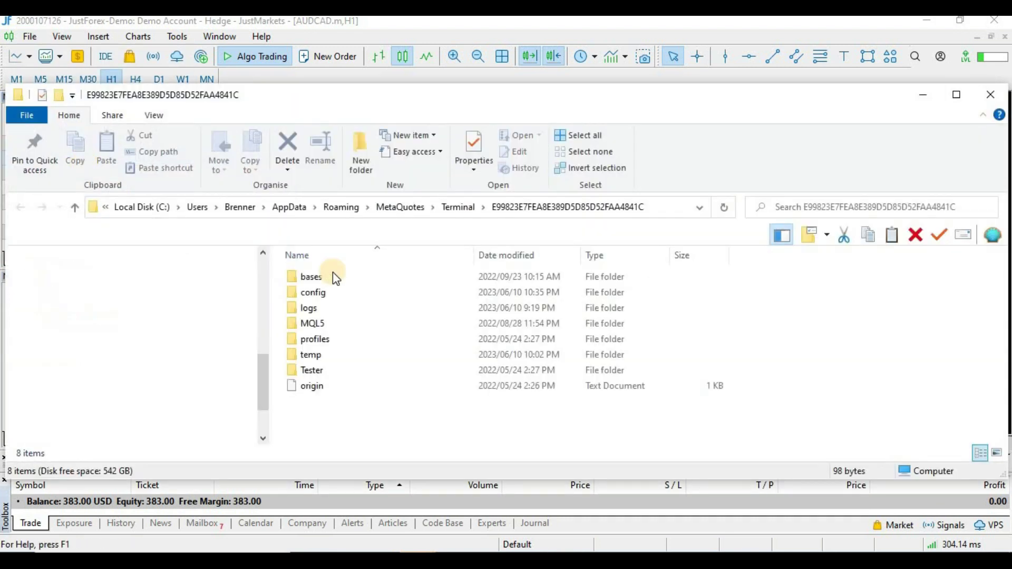
pyautogui.click(335, 326)
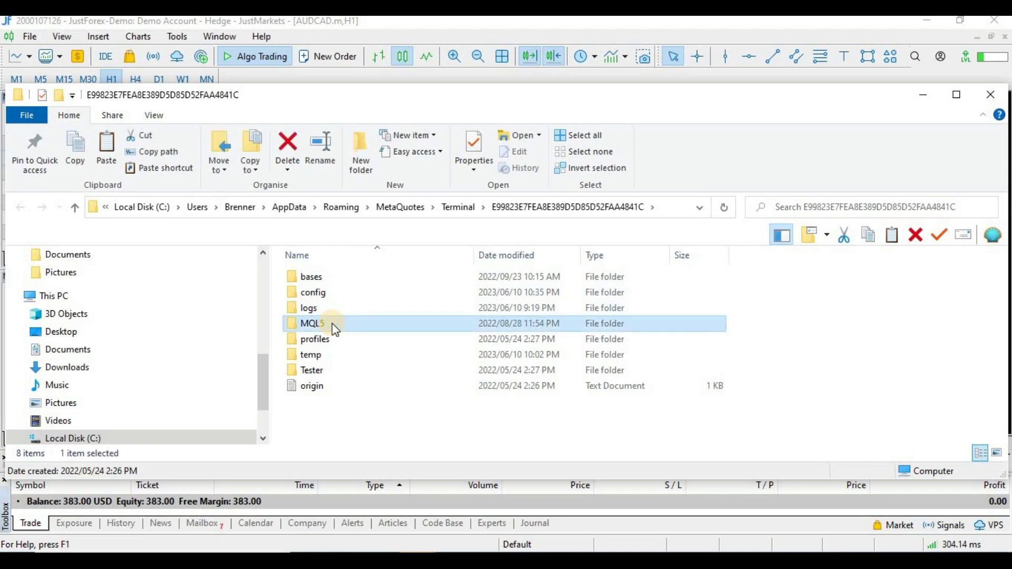
pyautogui.doubleClick(335, 326)
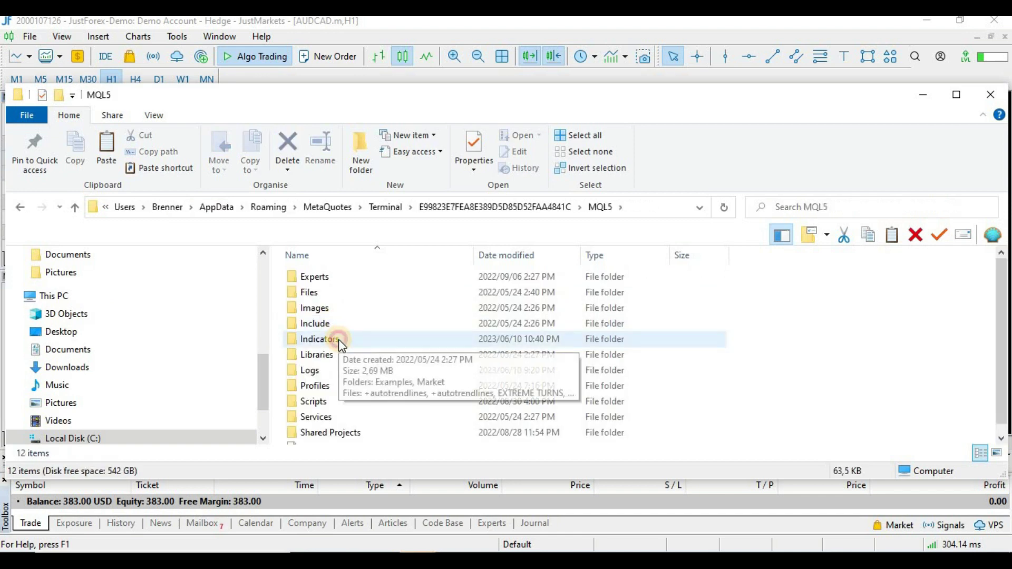
pyautogui.doubleClick(340, 343)
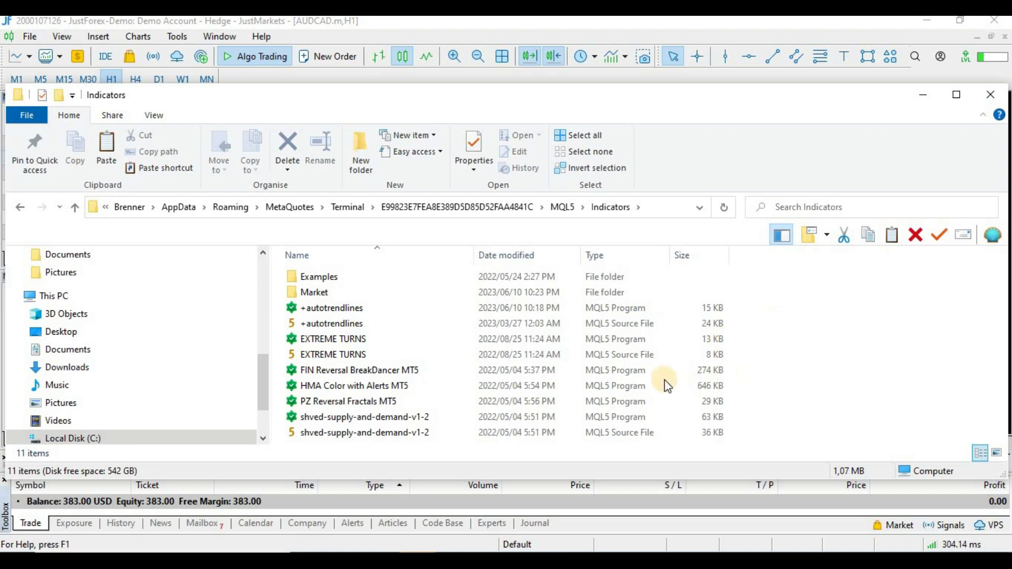
# Step: Paste the patterns source file into Indicators, now 12 items, and close the folder
pyautogui.rightClick(814, 341)
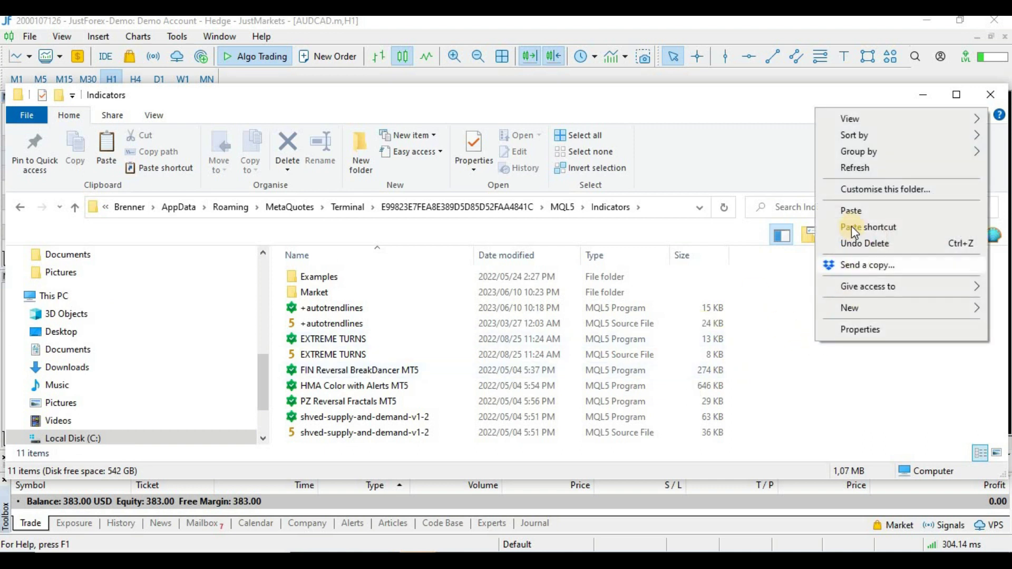
pyautogui.click(852, 211)
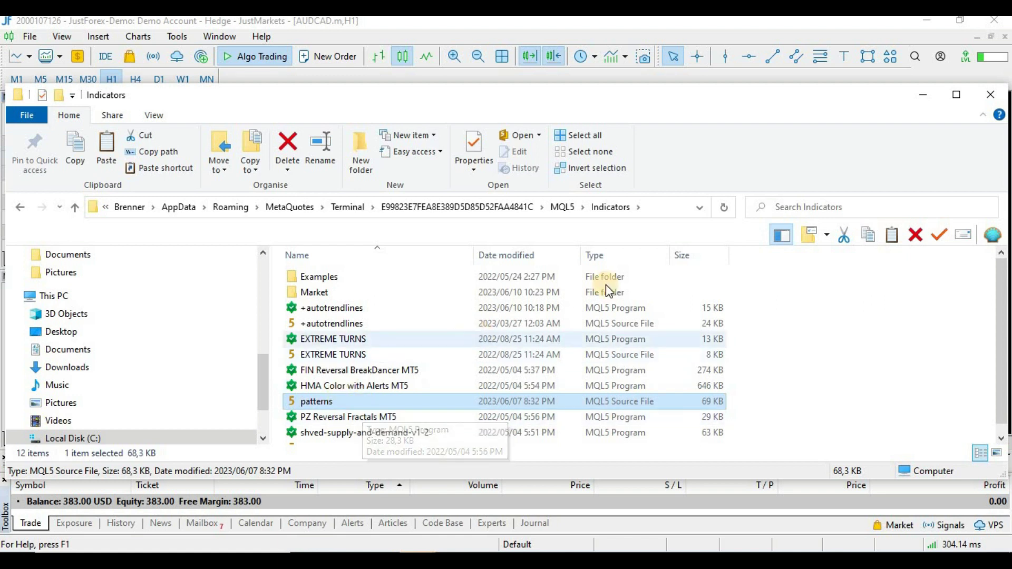
pyautogui.click(991, 95)
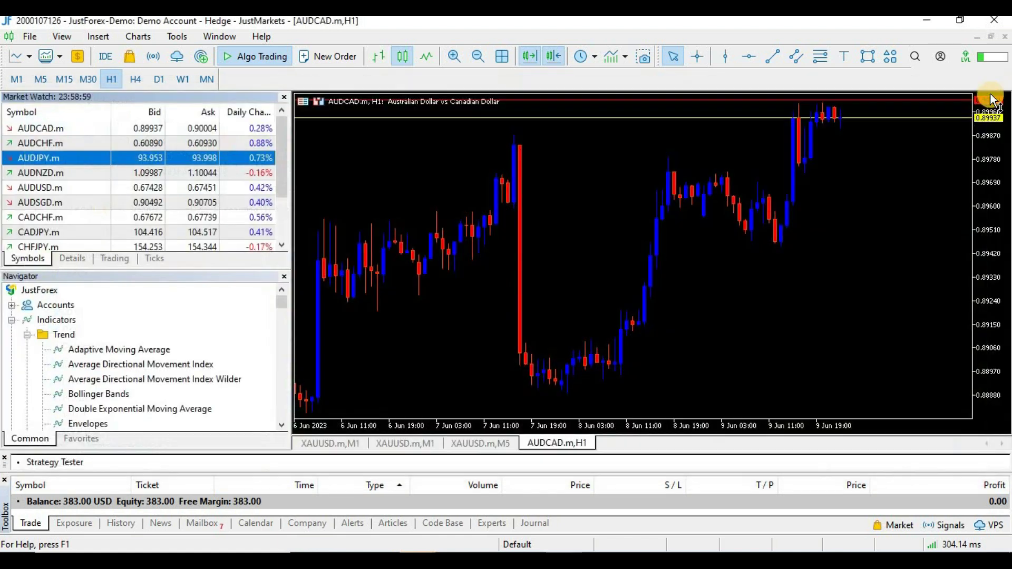
# Step: Close MetaTrader 5 and relaunch it from the JustForex MetaTrader 5 Terminal desktop shortcut
pyautogui.click(999, 21)
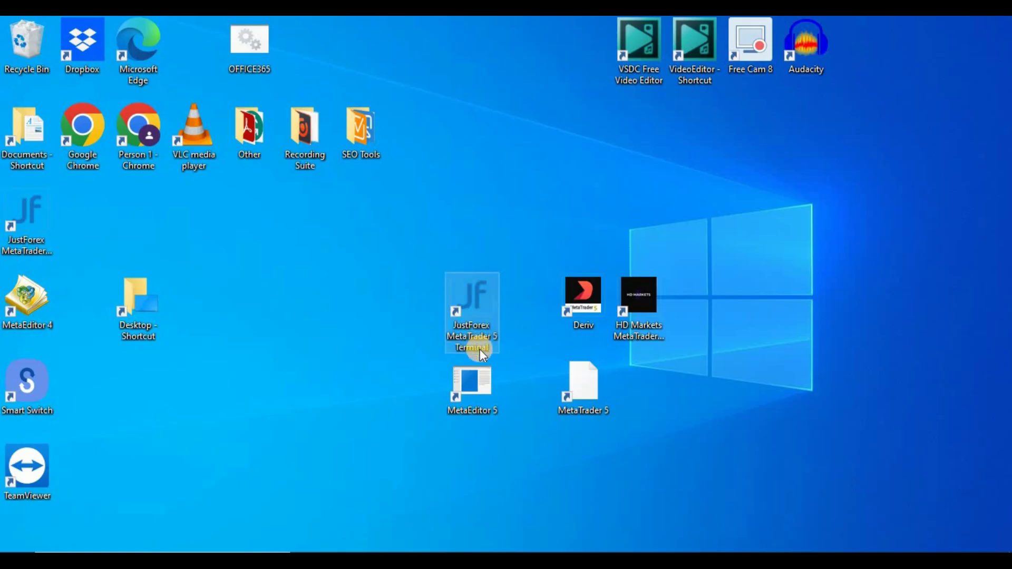
pyautogui.click(473, 324)
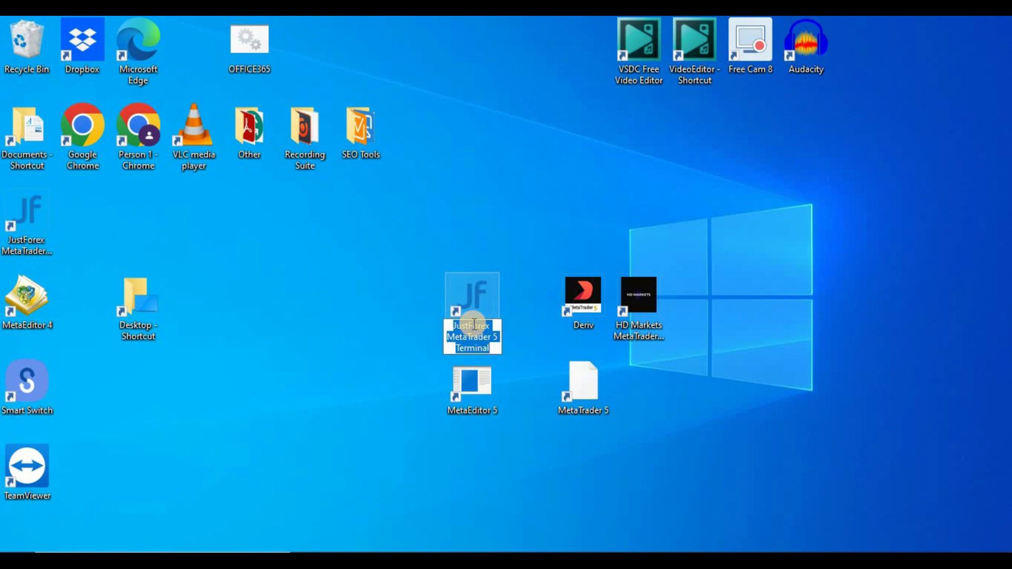
pyautogui.click(473, 292)
pyautogui.doubleClick(473, 292)
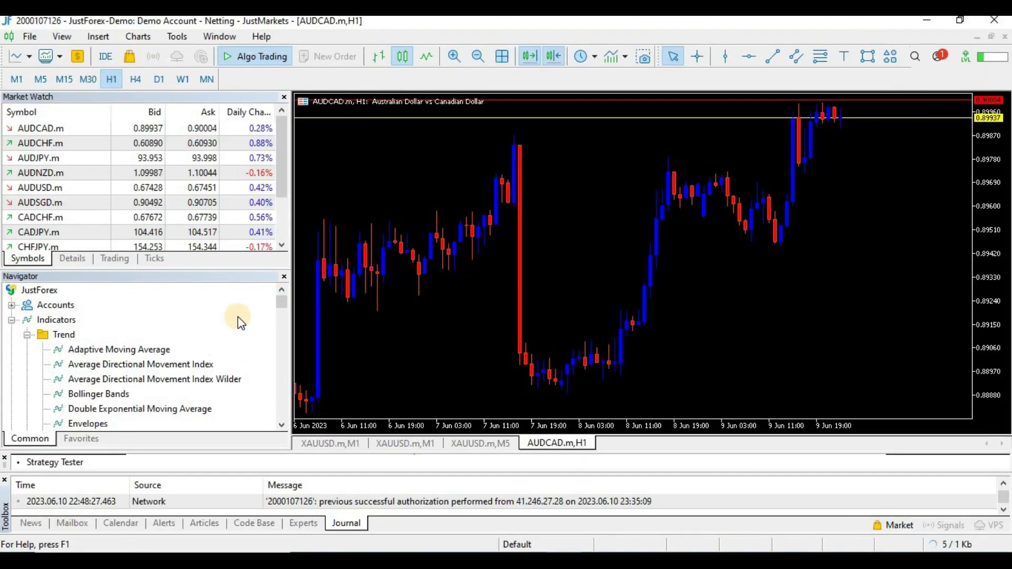
pyautogui.moveTo(282, 304); pyautogui.dragTo(277, 388)
pyautogui.rightClick(118, 356)
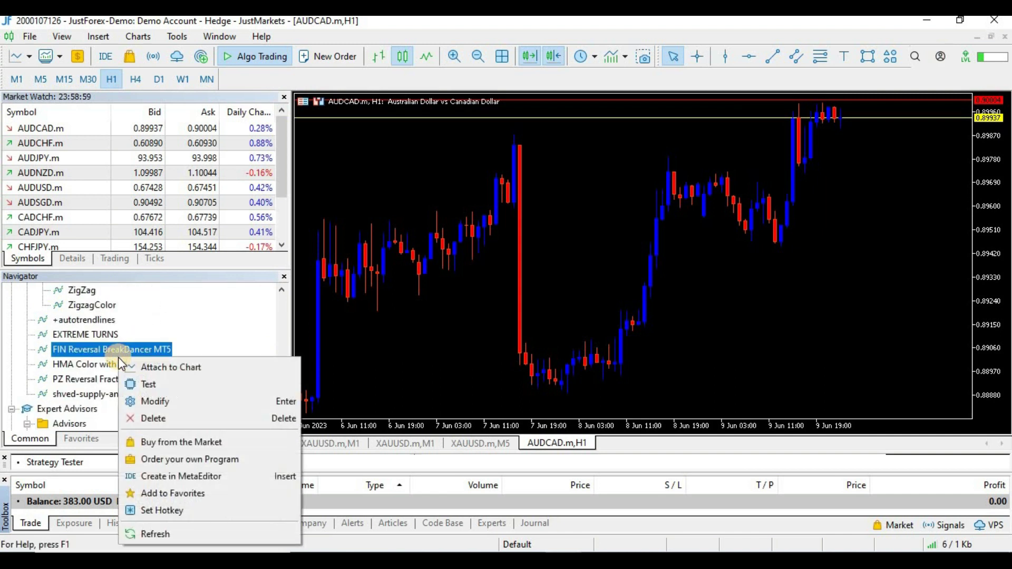
# Step: Refresh the Navigator and attach the patterns indicator to the AUDCAD H1 chart
pyautogui.click(169, 536)
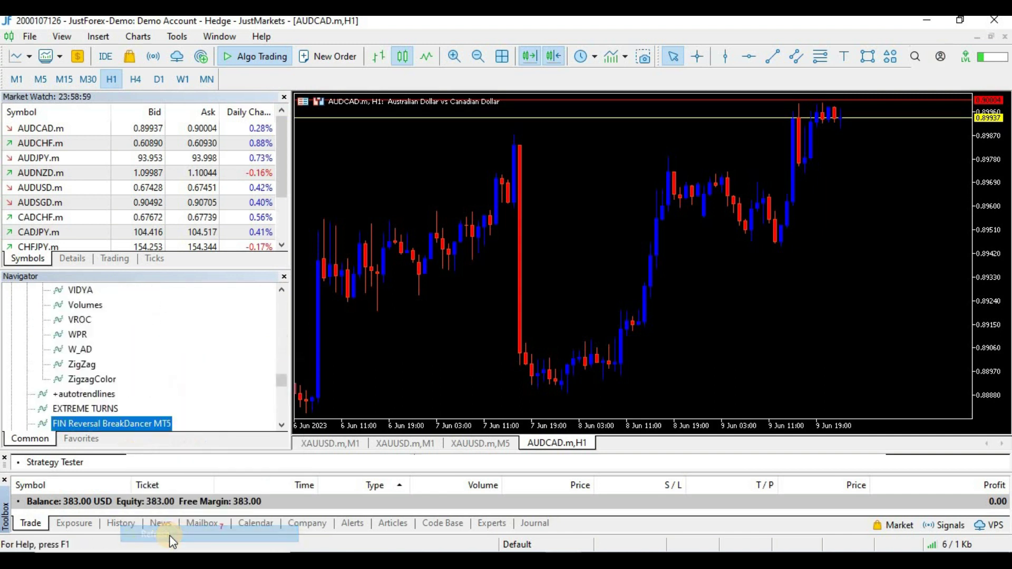
pyautogui.moveTo(282, 374); pyautogui.dragTo(279, 381)
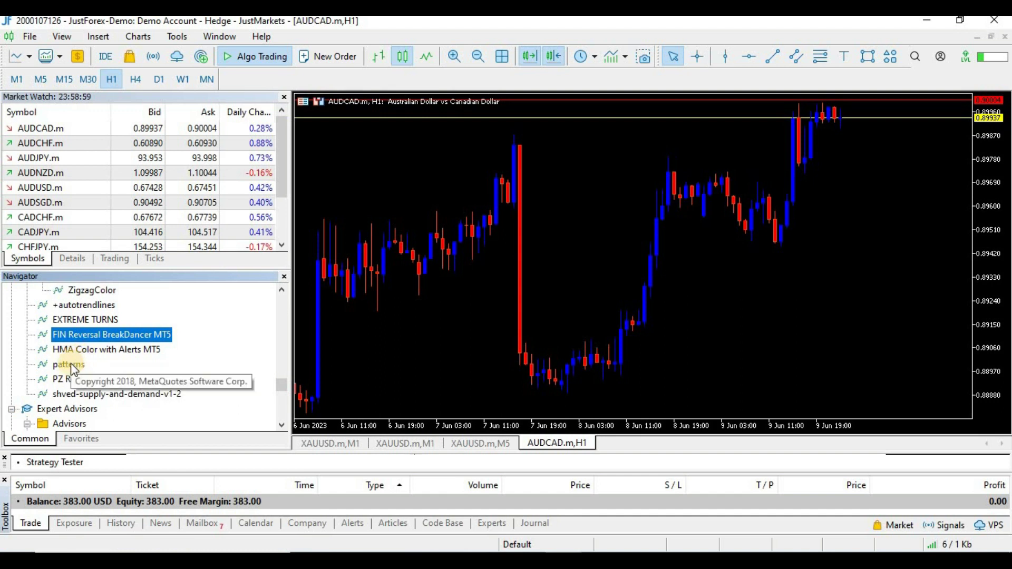
pyautogui.moveTo(73, 368); pyautogui.dragTo(384, 308)
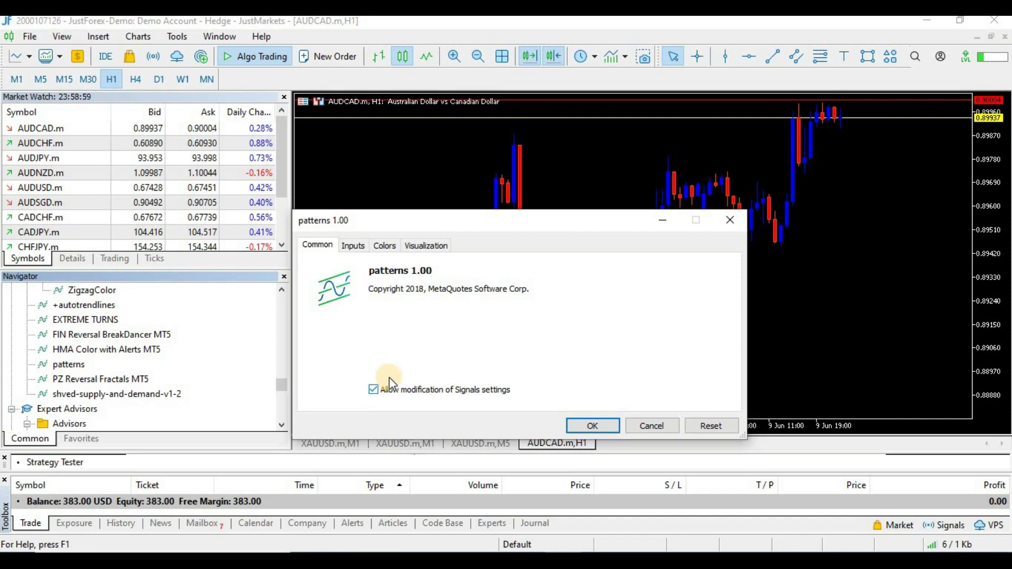
pyautogui.click(590, 425)
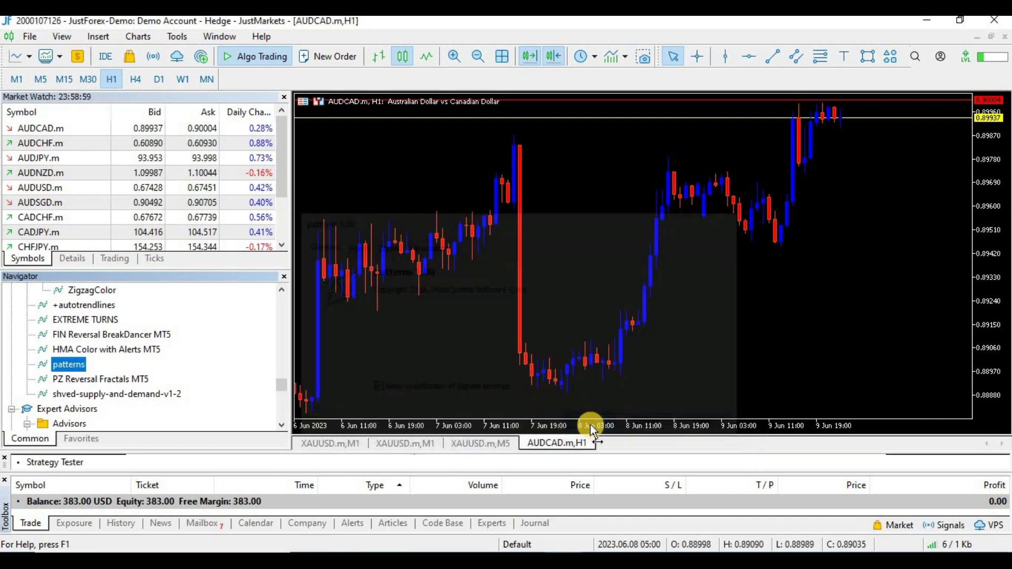